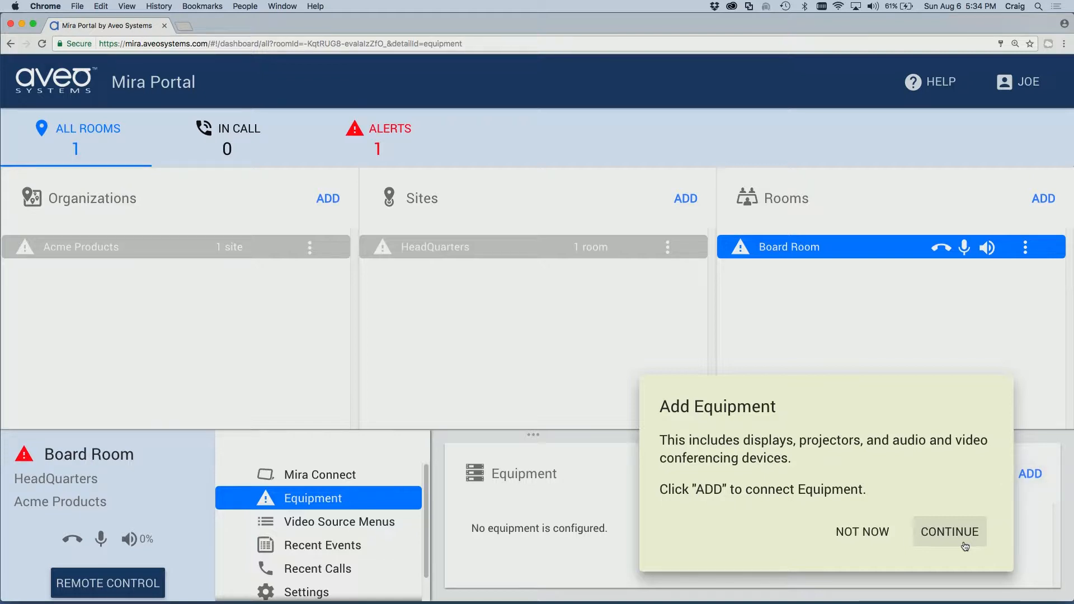
Dismiss the tour prompt and add new Board Room equipment of type Polycom SoundStructure
{"action": "left_click", "coordinate": [965, 535]}
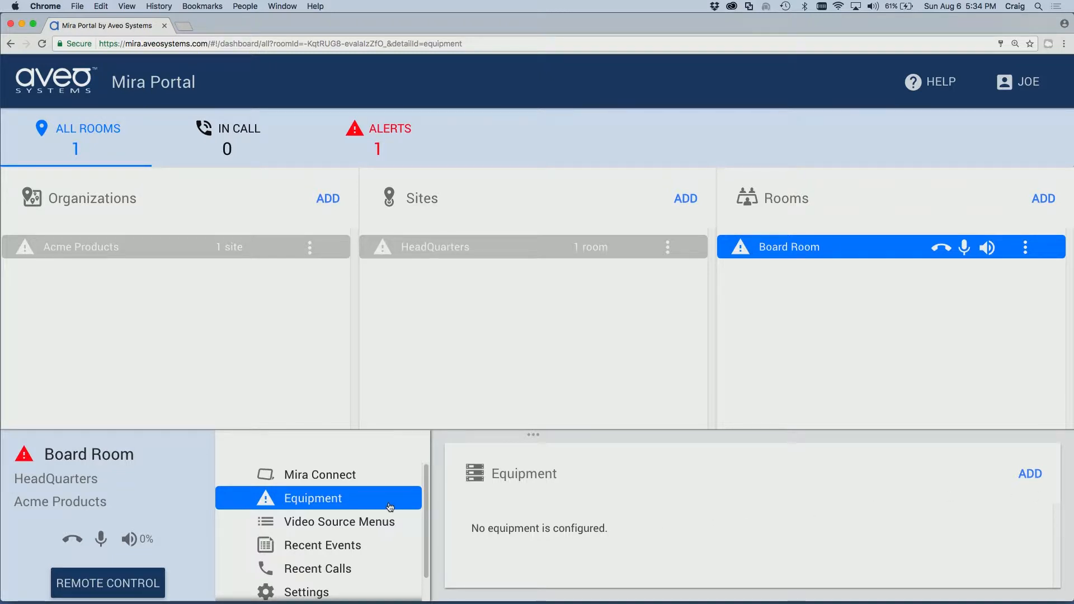
{"action": "left_click", "coordinate": [1031, 476]}
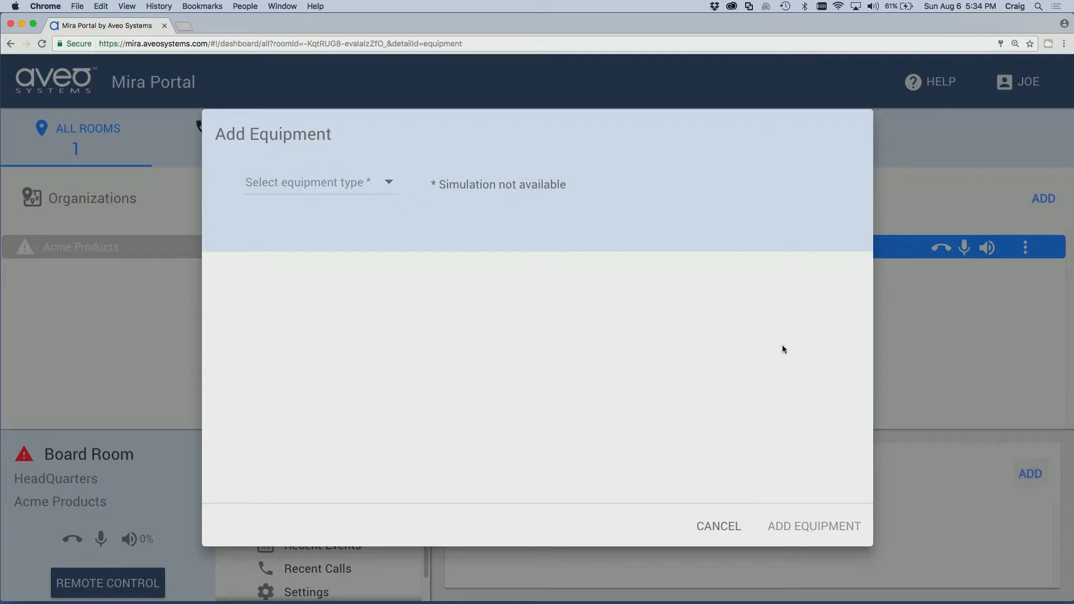
{"action": "left_click", "coordinate": [384, 182]}
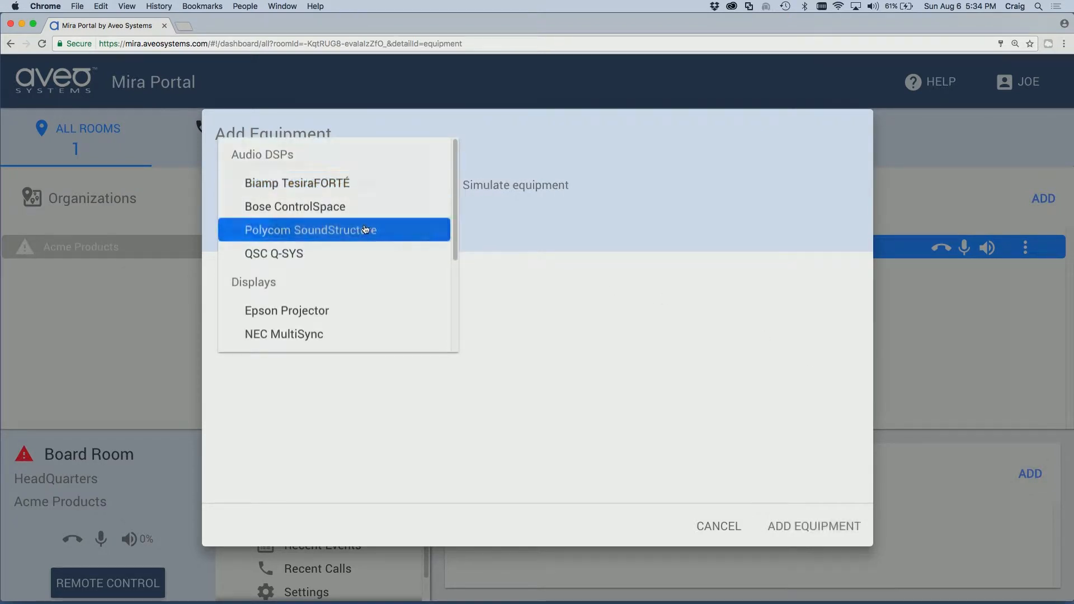
{"action": "left_click", "coordinate": [365, 229]}
{"action": "left_click", "coordinate": [320, 295]}
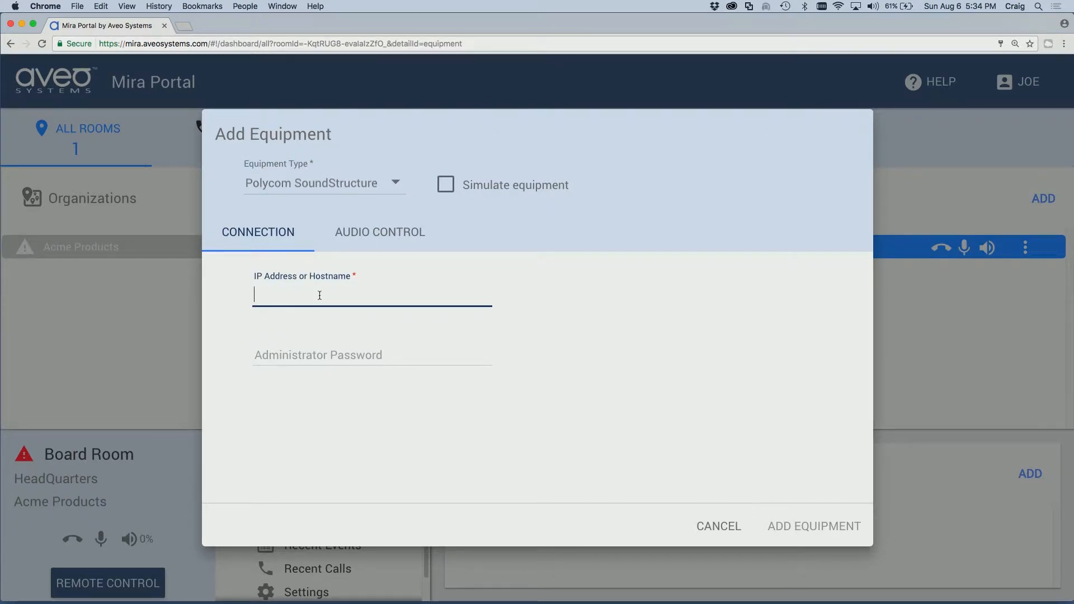
Enter IP address 192.168.80.101 and the administrator password, leaving simulated equipment off
{"action": "type", "text": "192.168.80.101"}
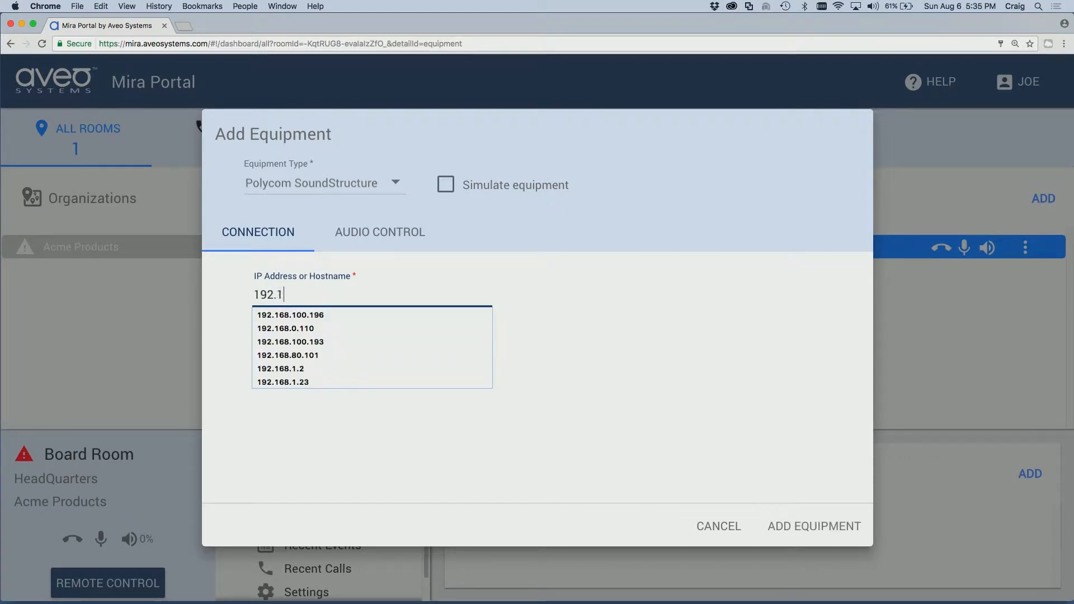
{"action": "key", "text": "Tab"}
{"action": "type", "text": "admin"}
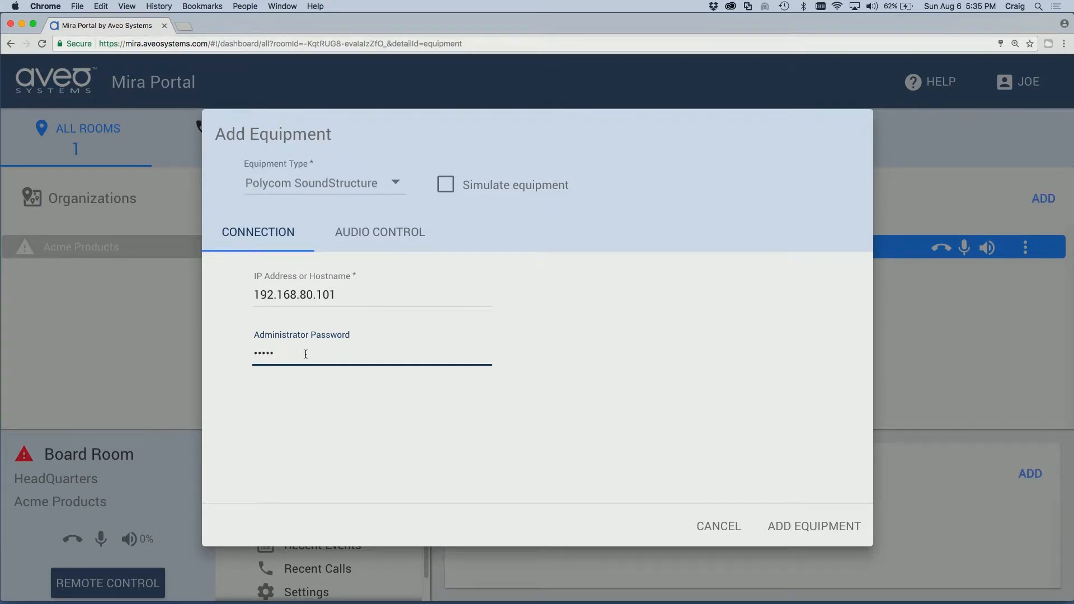
{"action": "left_click", "coordinate": [446, 185]}
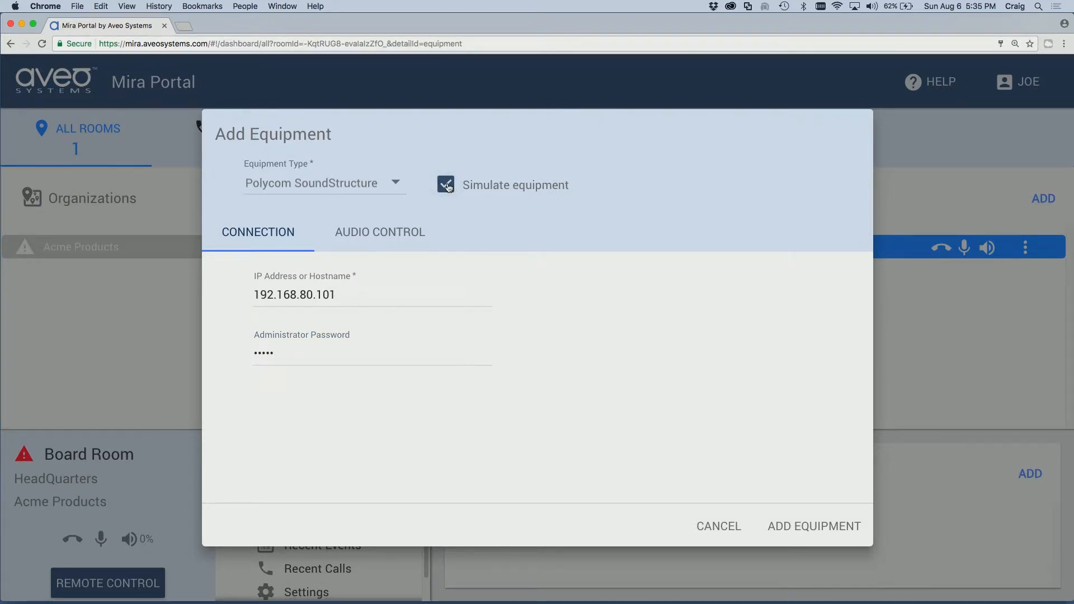
{"action": "left_click", "coordinate": [447, 188]}
Add the SoundStructure to the room and finish the getting-started tutorial
{"action": "left_click", "coordinate": [808, 534]}
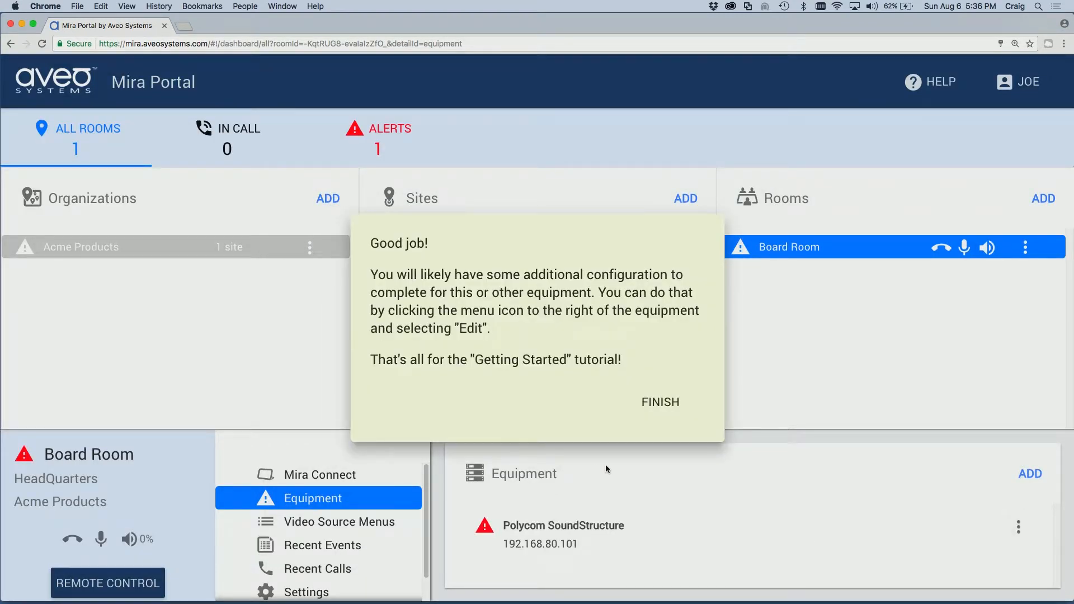
{"action": "left_click", "coordinate": [672, 409]}
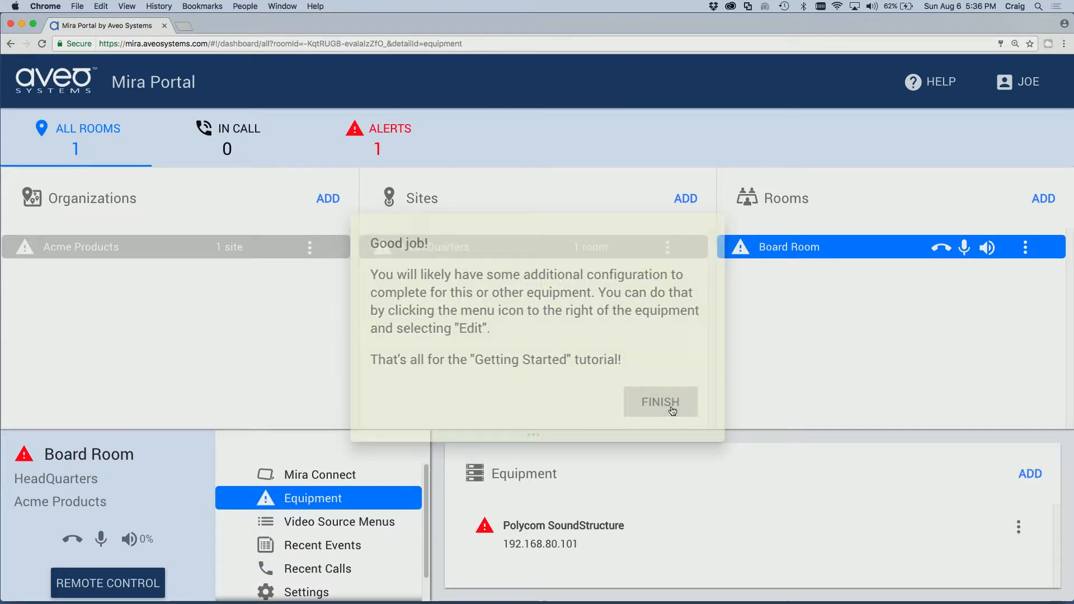
{"action": "left_click", "coordinate": [908, 194]}
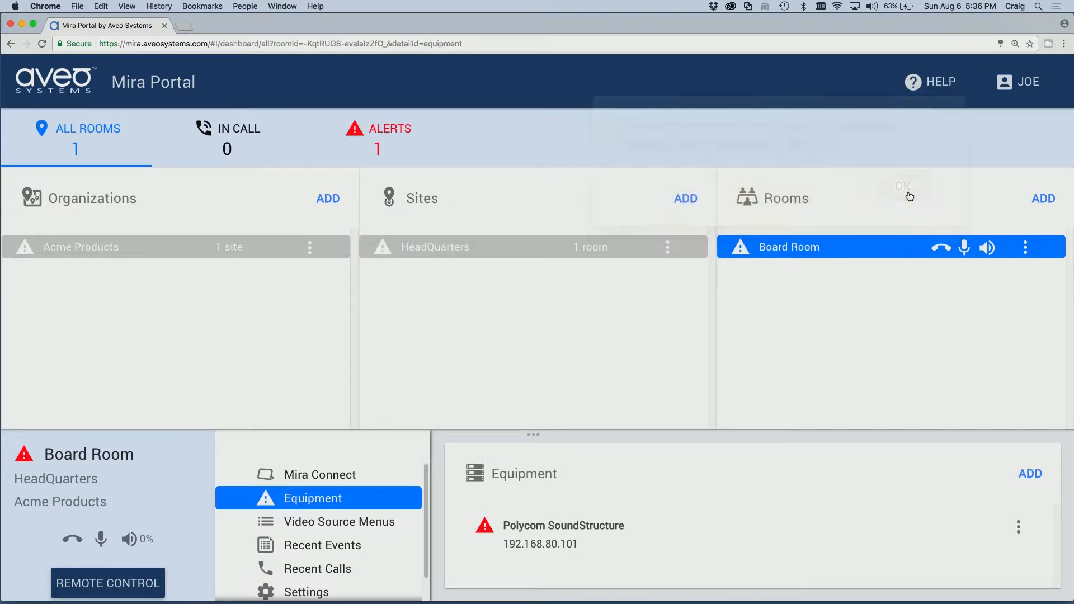
Open the Polycom SoundStructure entry's menu and choose Edit
{"action": "mouse_move", "coordinate": [485, 527]}
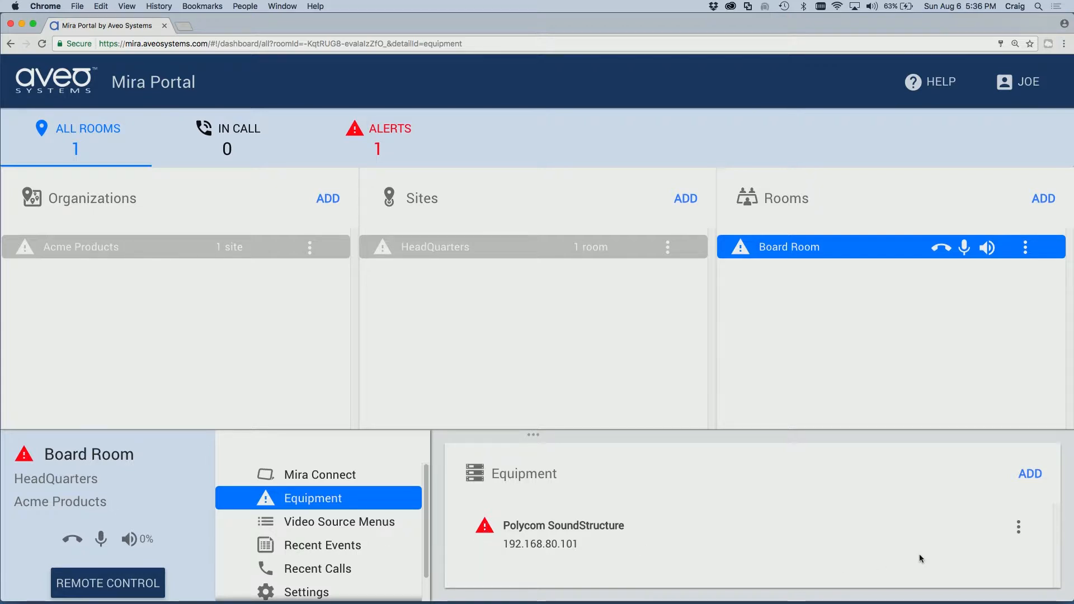
{"action": "left_click", "coordinate": [1018, 527]}
{"action": "left_click", "coordinate": [1014, 528]}
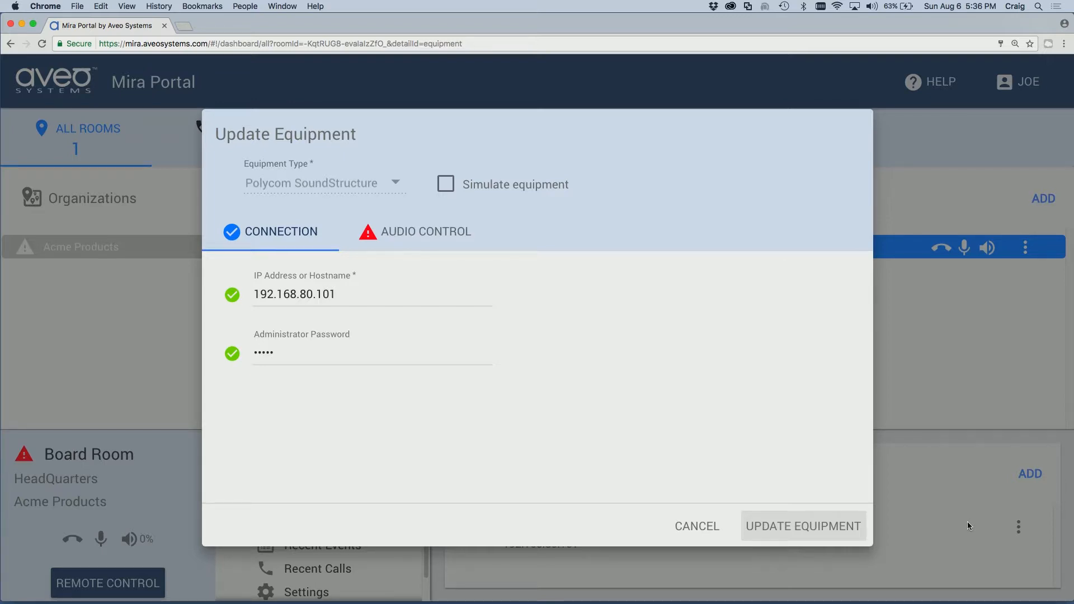
On the Audio Control tab, set Microphone mute to the Mics group
{"action": "left_click", "coordinate": [440, 231]}
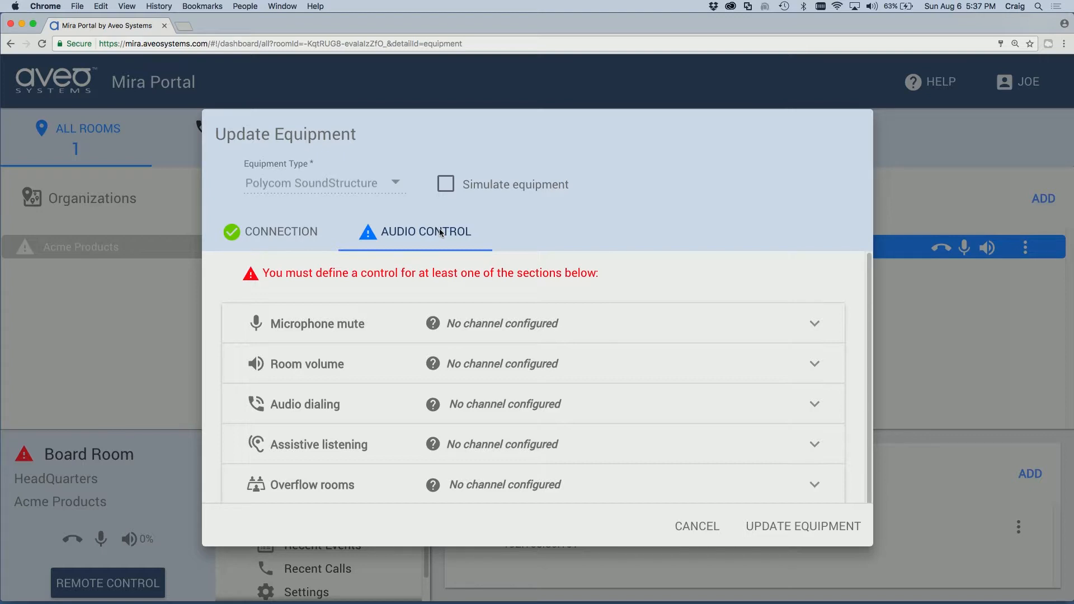
{"action": "left_click", "coordinate": [376, 323]}
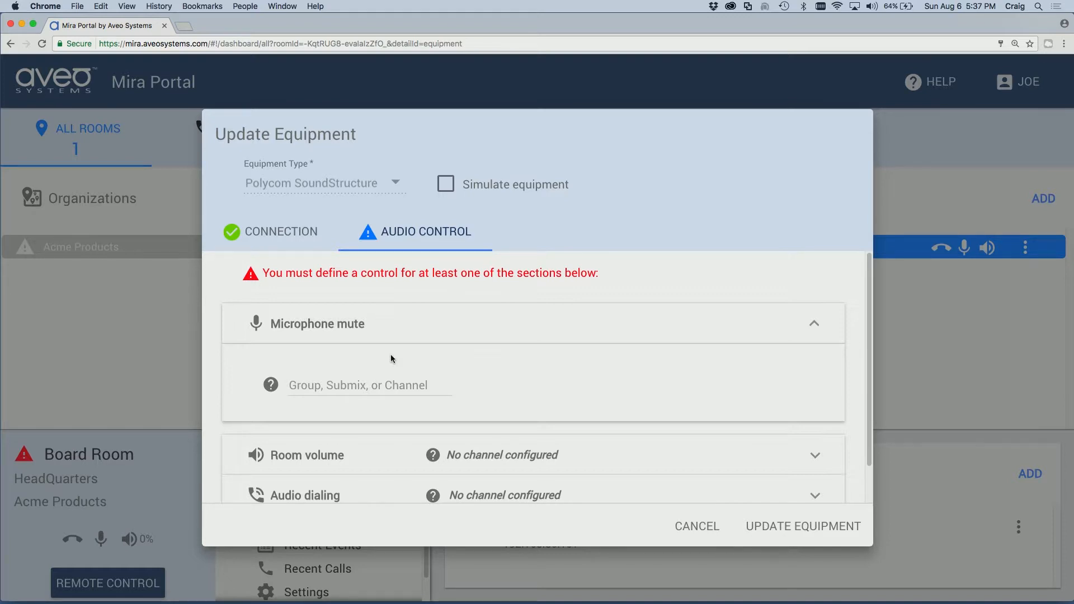
{"action": "left_click", "coordinate": [365, 389]}
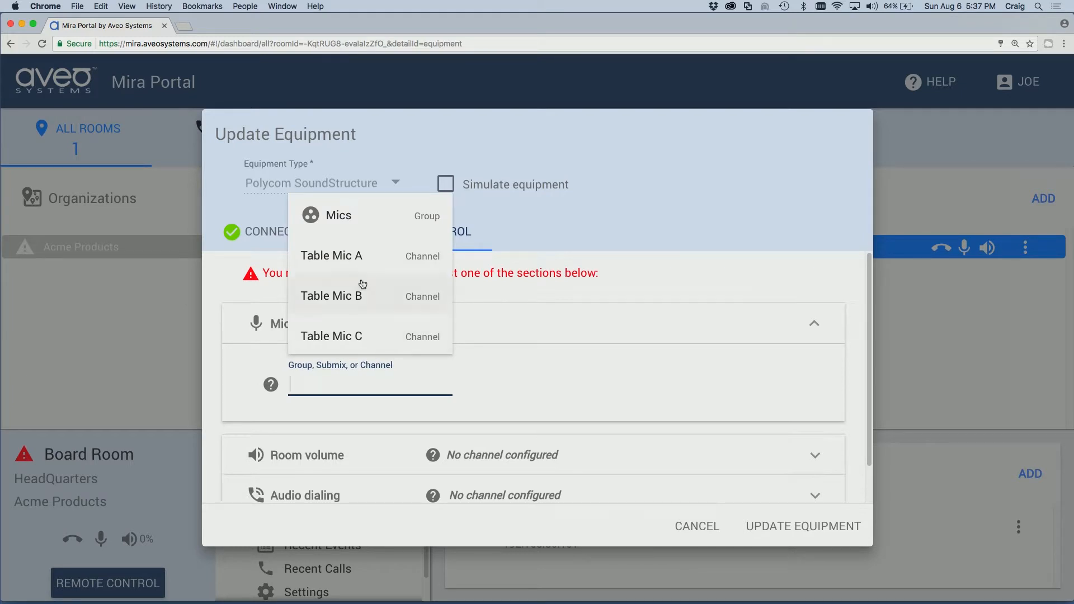
{"action": "left_click", "coordinate": [345, 223]}
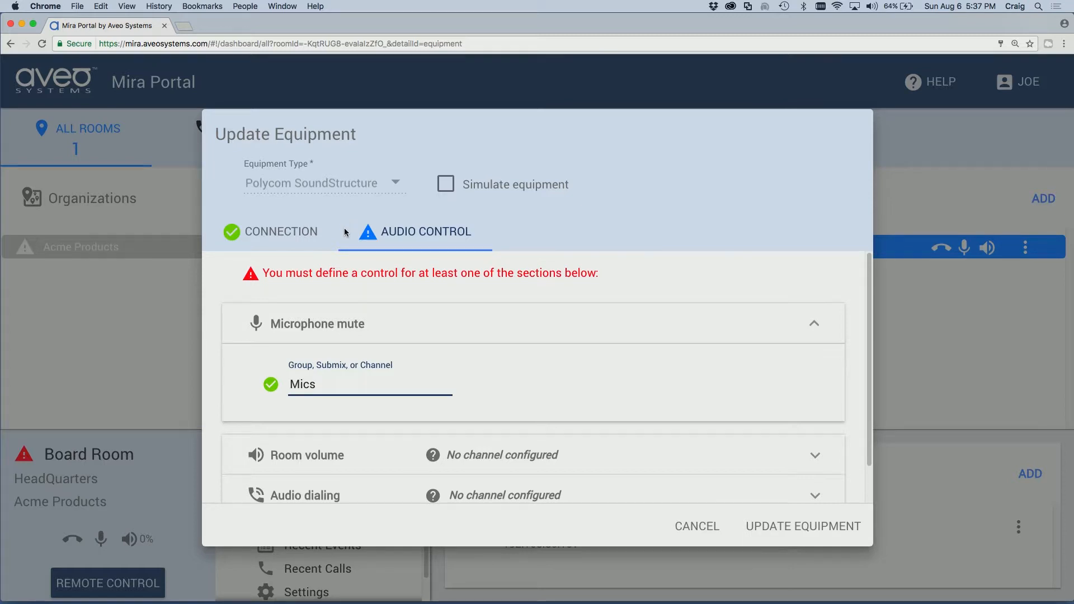
Assign the Amplifier channel to Room volume
{"action": "left_click", "coordinate": [460, 449]}
{"action": "left_click", "coordinate": [370, 432]}
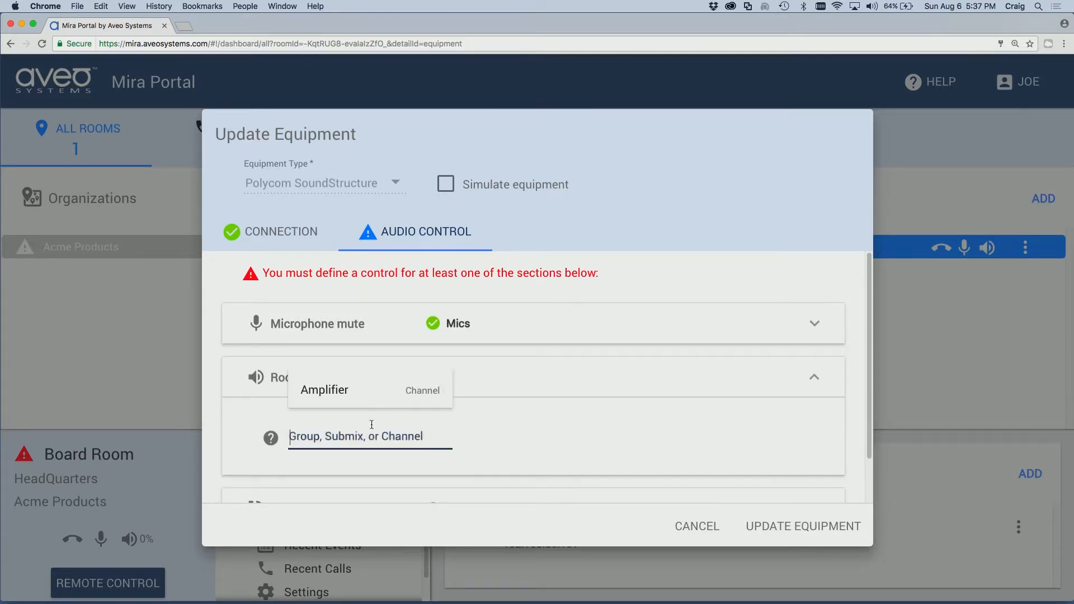
{"action": "left_click", "coordinate": [351, 390]}
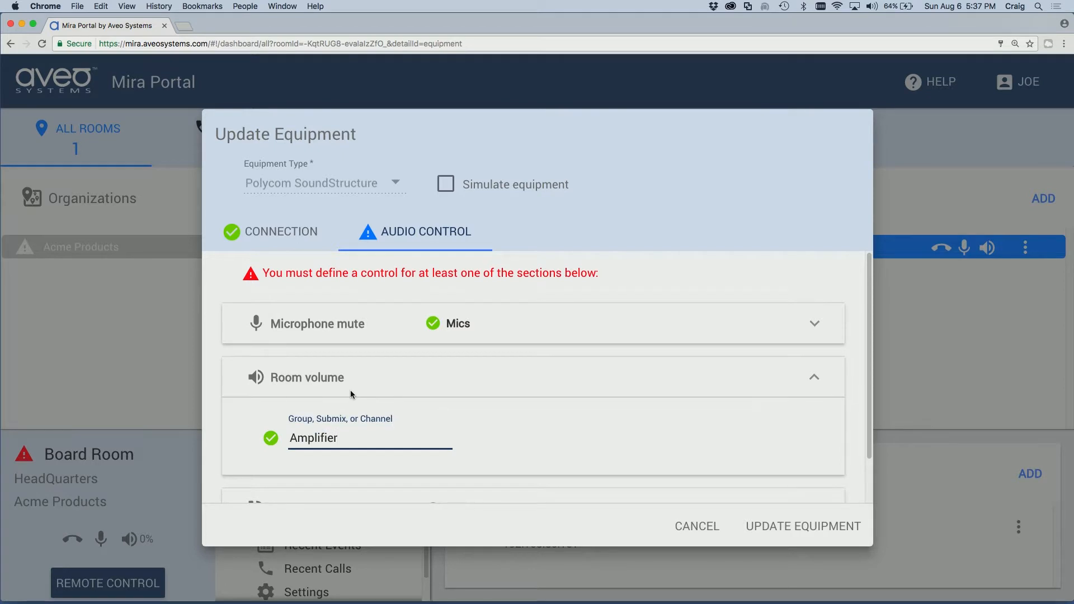
{"action": "scroll", "coordinate": [351, 394], "scroll_direction": "down", "scroll_amount": 2}
{"action": "scroll", "coordinate": [351, 395], "scroll_direction": "down", "scroll_amount": 1}
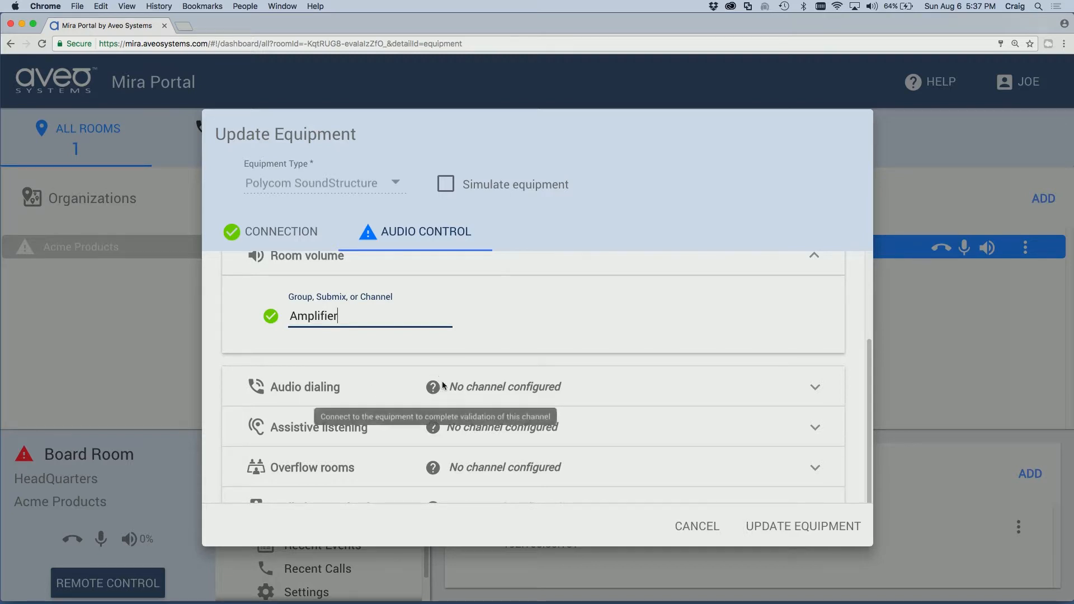
Add an Audio dialing channel set to VoIP Out
{"action": "left_click", "coordinate": [429, 386]}
{"action": "left_click", "coordinate": [428, 381]}
{"action": "left_click", "coordinate": [351, 404]}
{"action": "left_click", "coordinate": [349, 358]}
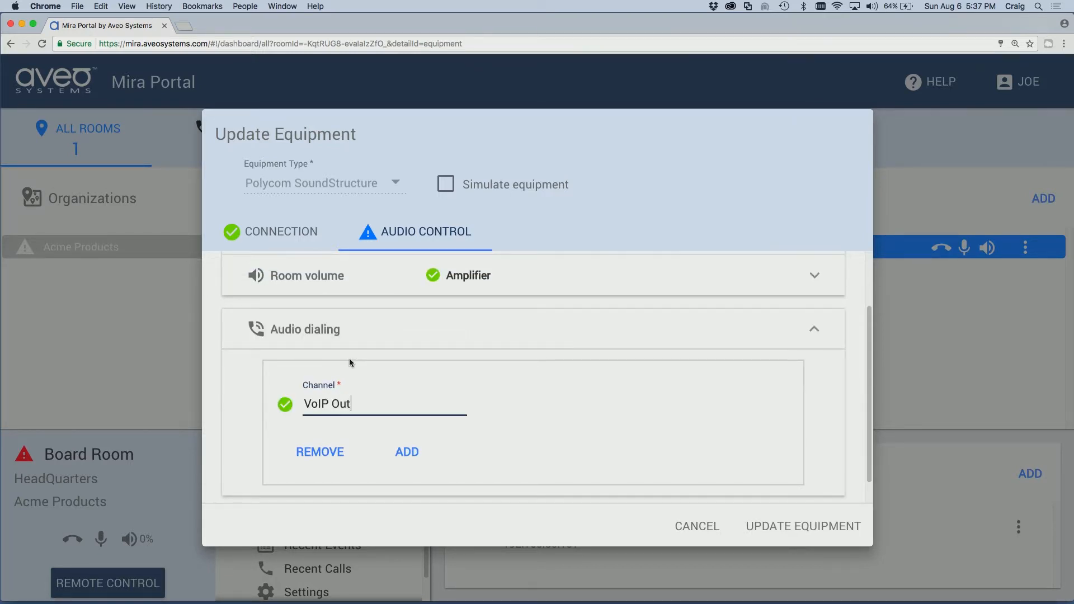
{"action": "scroll", "coordinate": [508, 429], "scroll_direction": "down", "scroll_amount": 4}
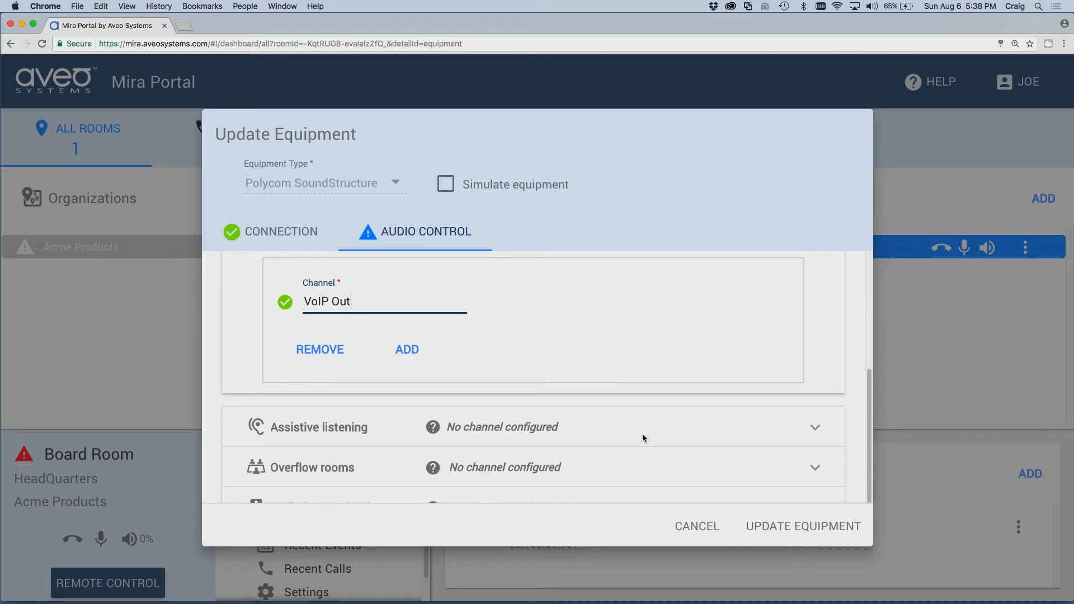
Save the SoundStructure's updated audio control settings with Update Equipment
{"action": "left_click", "coordinate": [786, 526]}
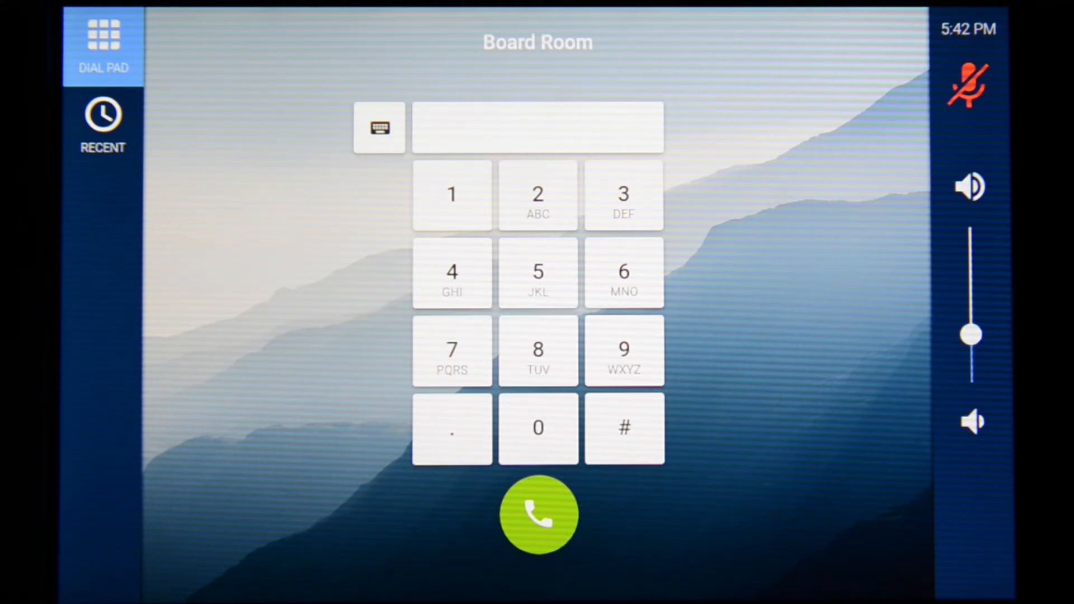
Lower the room volume three steps to mute, then raise it by one
{"action": "left_click", "coordinate": [972, 422]}
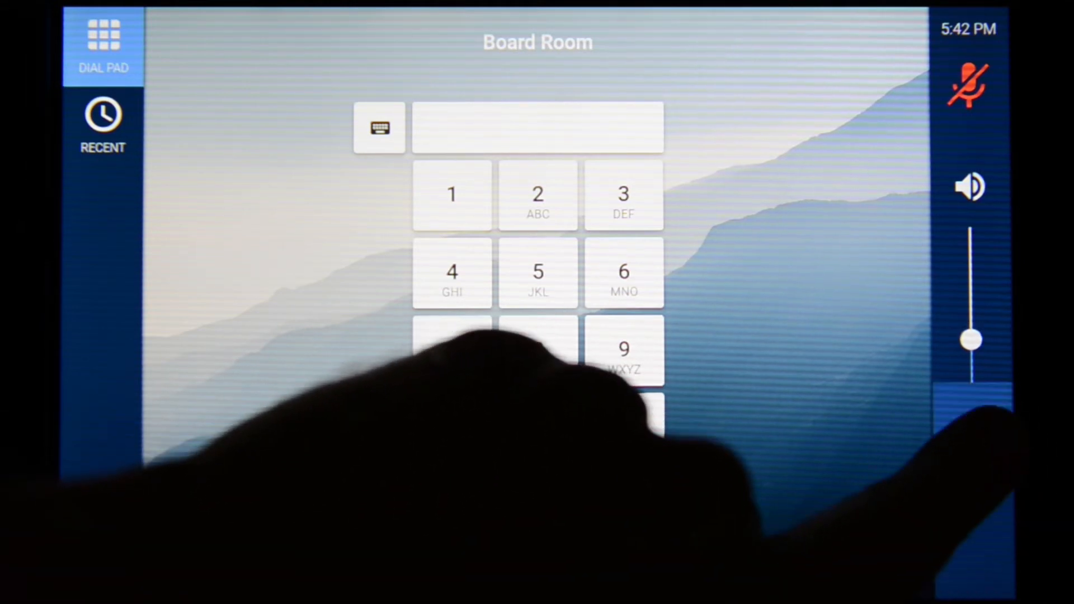
{"action": "left_click", "coordinate": [973, 422]}
{"action": "left_click", "coordinate": [973, 422]}
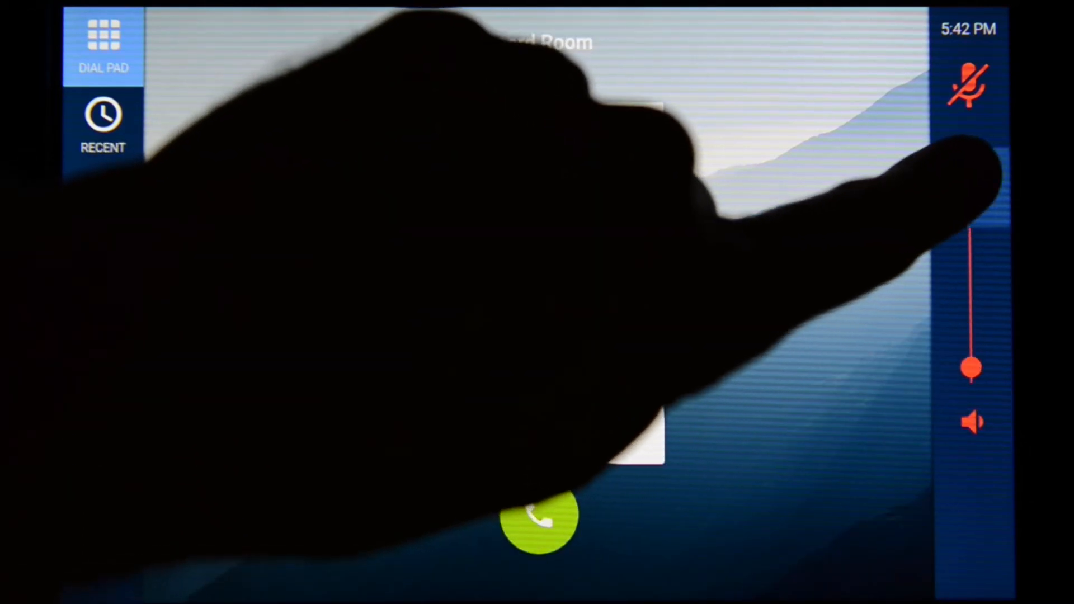
{"action": "left_click", "coordinate": [971, 186]}
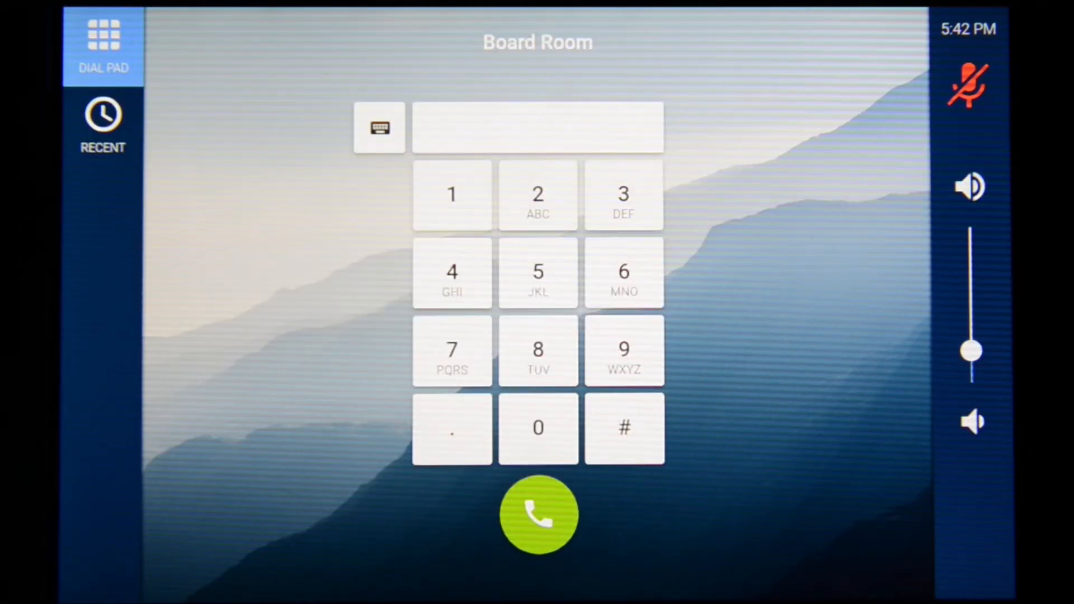